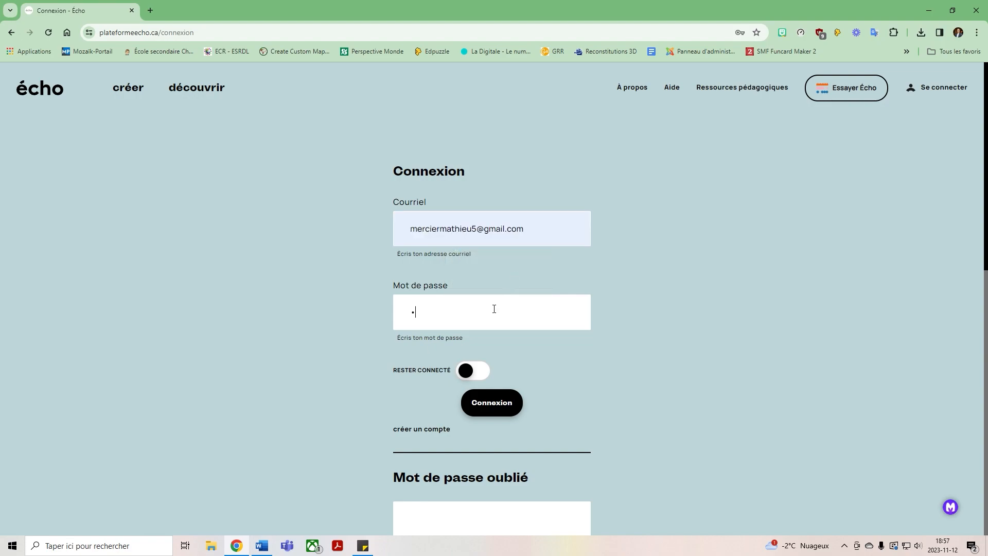
Step: Log in with the account password and begin creating a project from the solo projects section of the profile
key("Return")
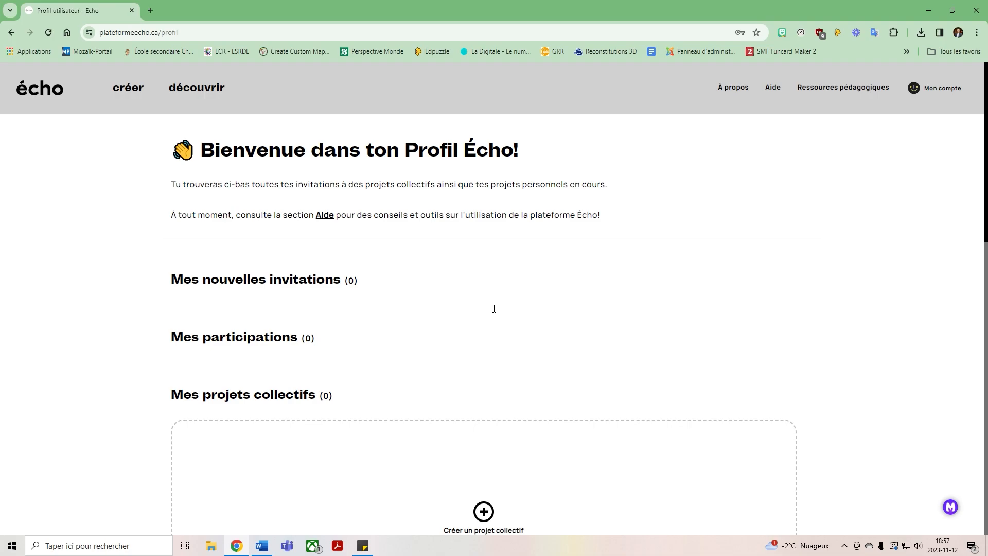
scroll(494, 309, "down", 1)
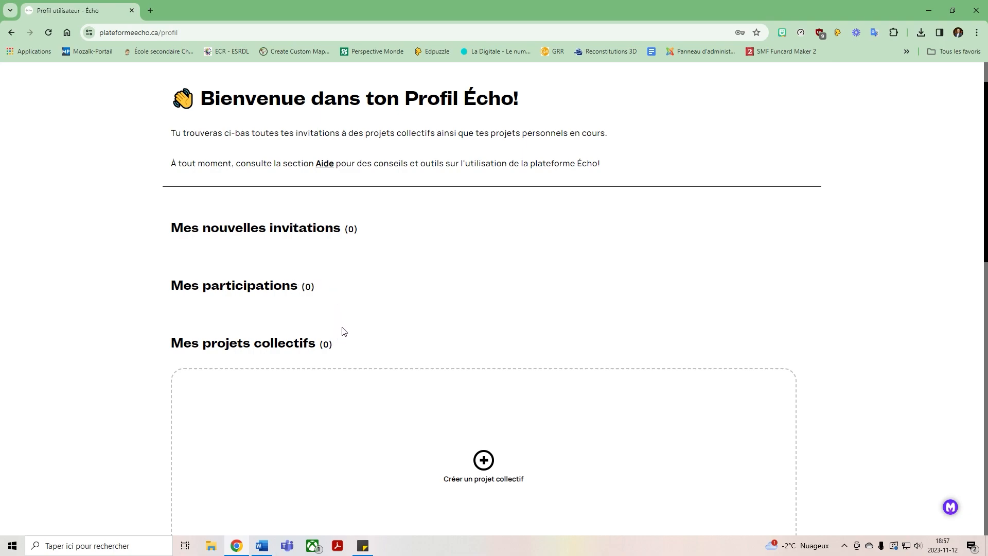
scroll(341, 316, "down", 5)
scroll(332, 297, "down", 2)
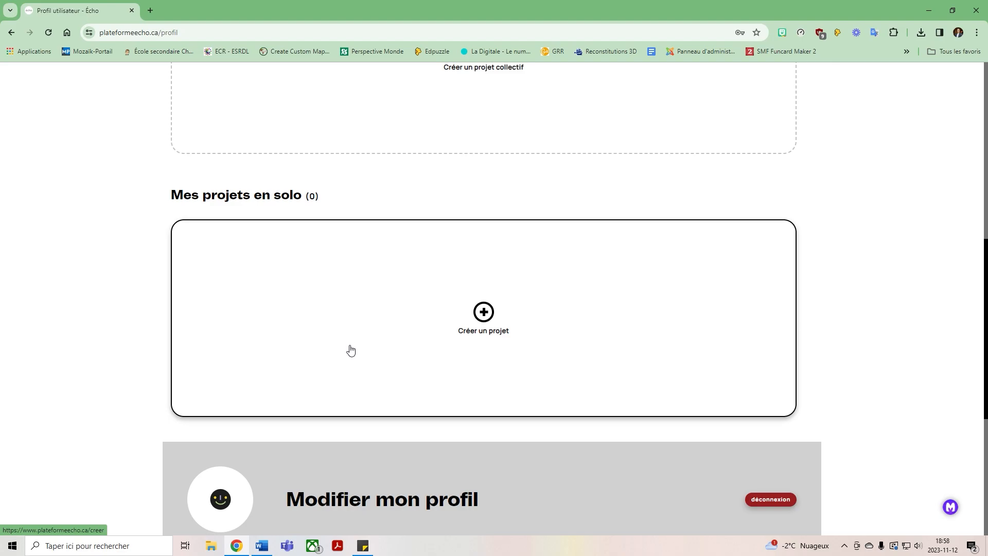
left_click(480, 333)
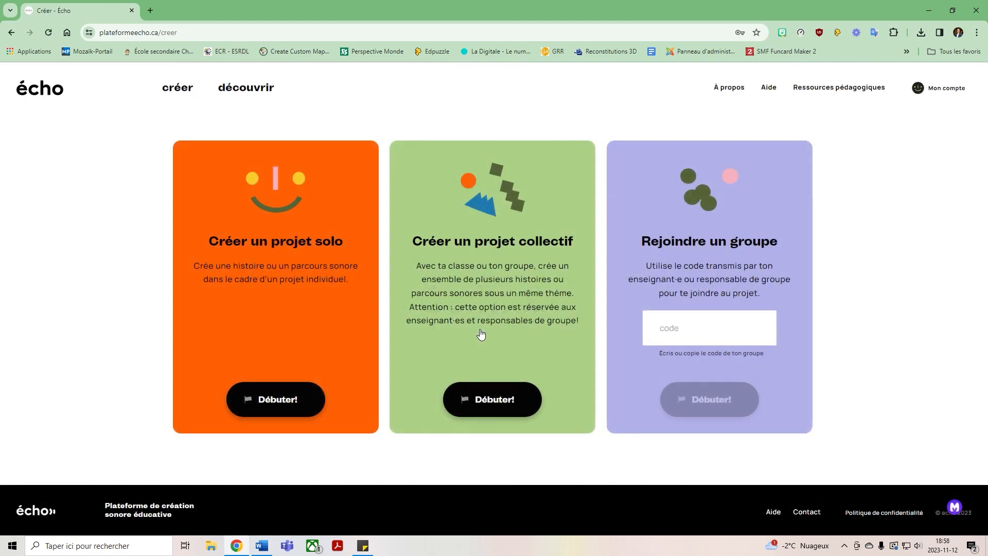
Step: Review the solo, collective and group options, and start a solo project
left_click_drag(202, 240, 336, 239)
left_click_drag(408, 238, 778, 240)
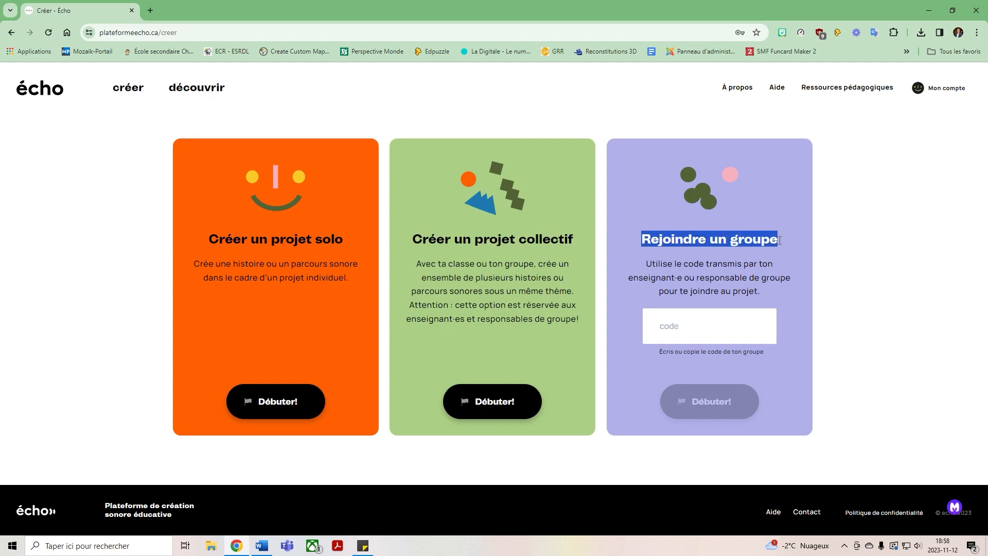
left_click(787, 241)
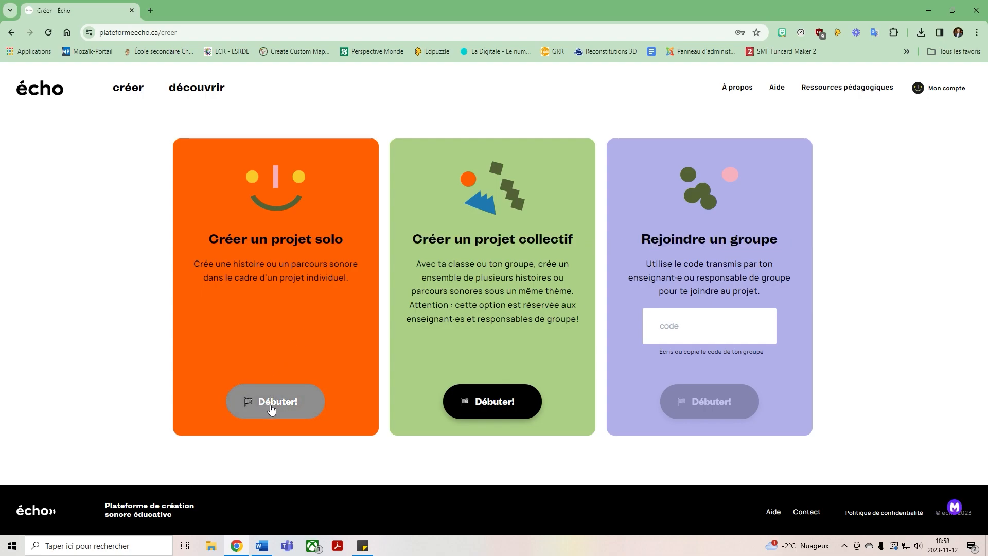
left_click(277, 413)
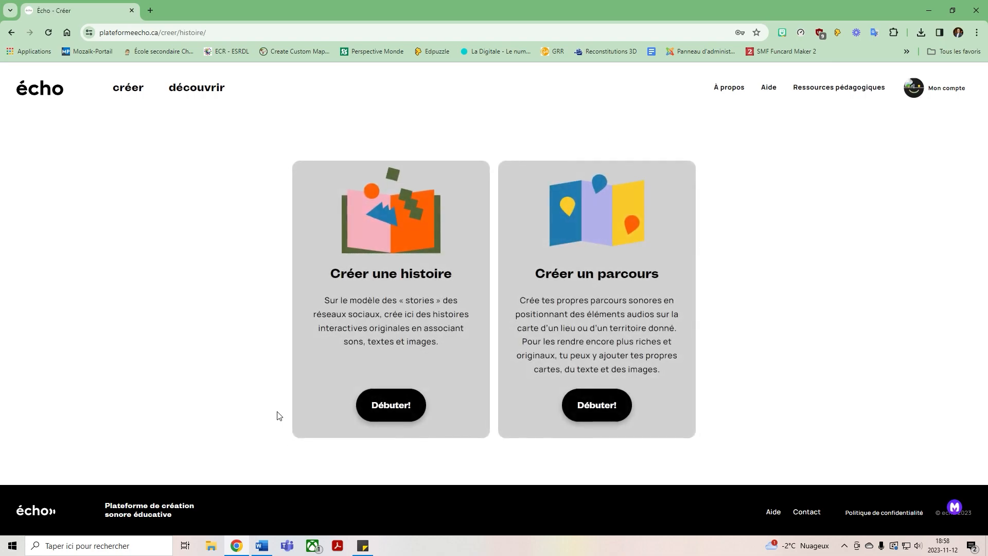
Step: Compare the story and sound route formats, and start a new story
left_click_drag(332, 274, 462, 275)
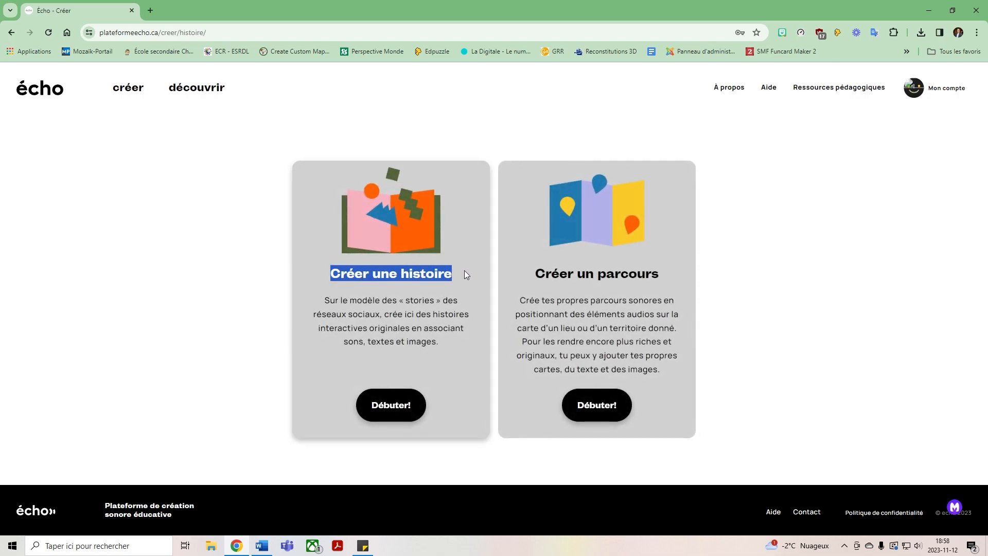
left_click_drag(534, 274, 667, 272)
left_click(667, 273)
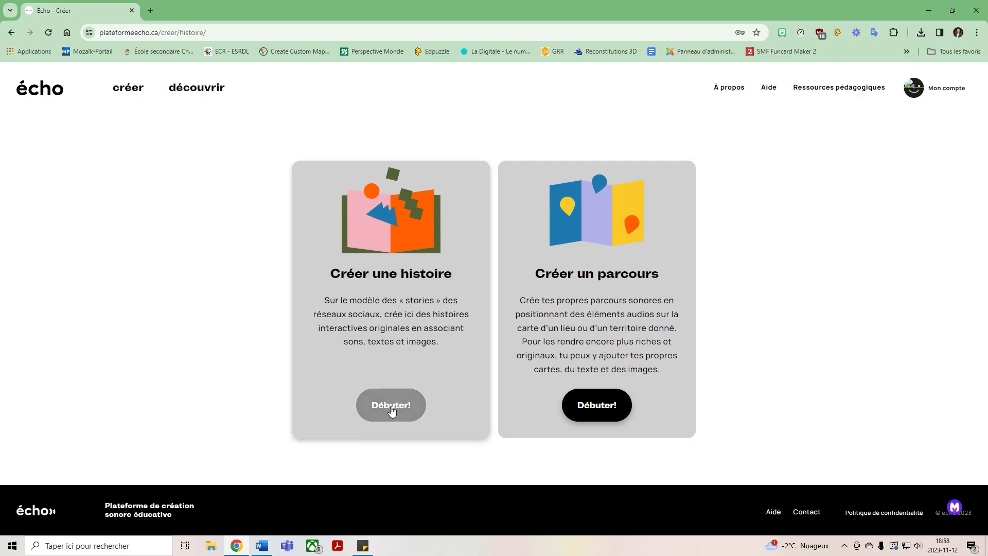
left_click(391, 406)
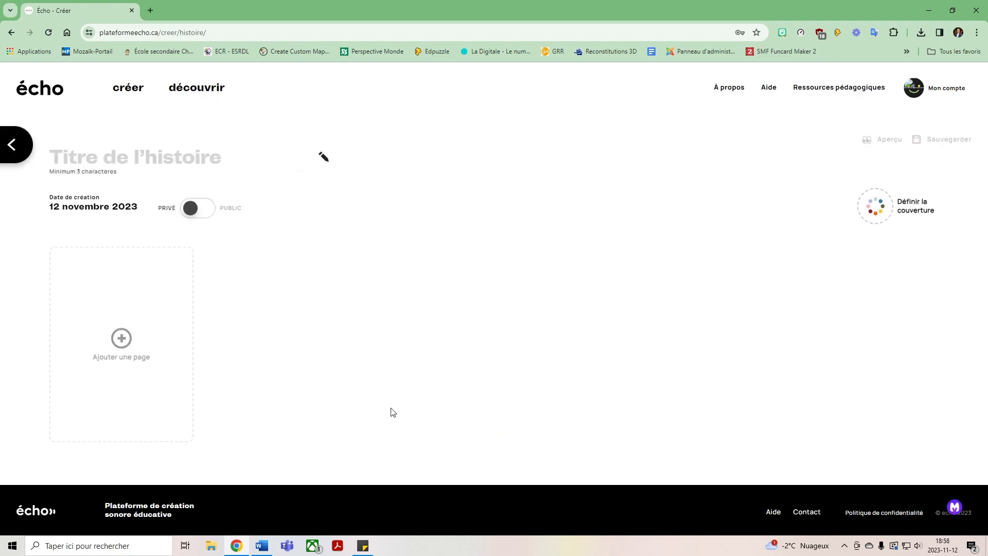
Step: Title the story "Le territoire énergétique"
left_click(195, 159)
type("Le")
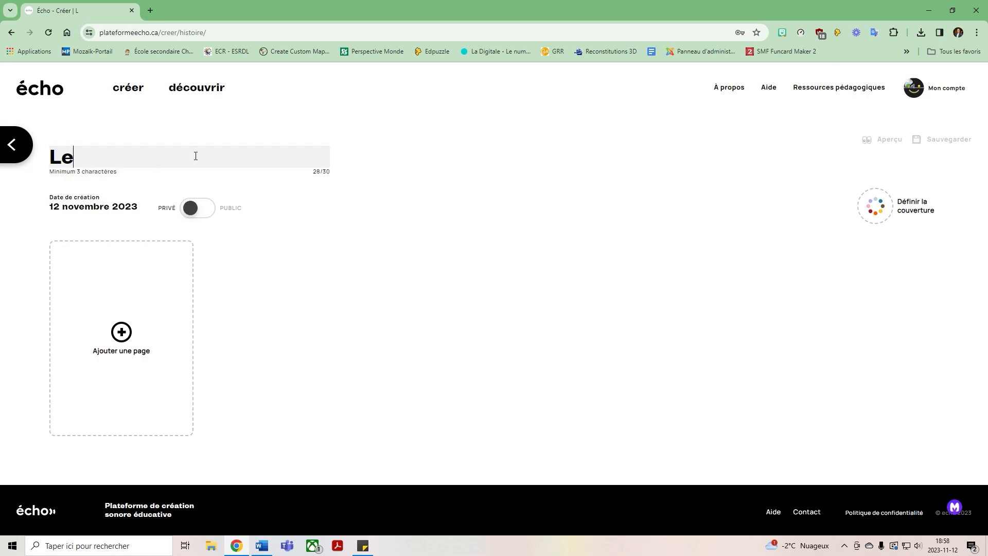
type(" territoire .")
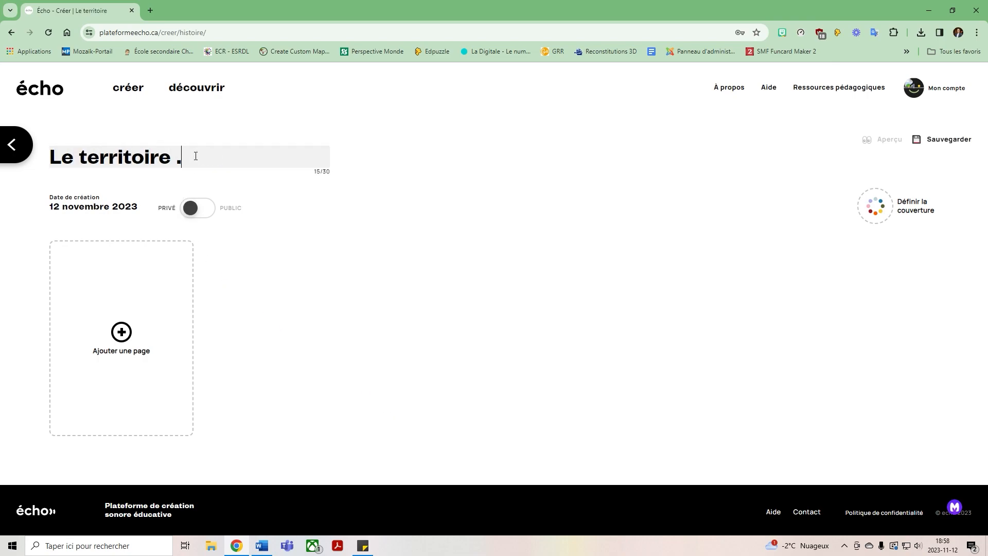
key("BackSpace")
type("énergétique")
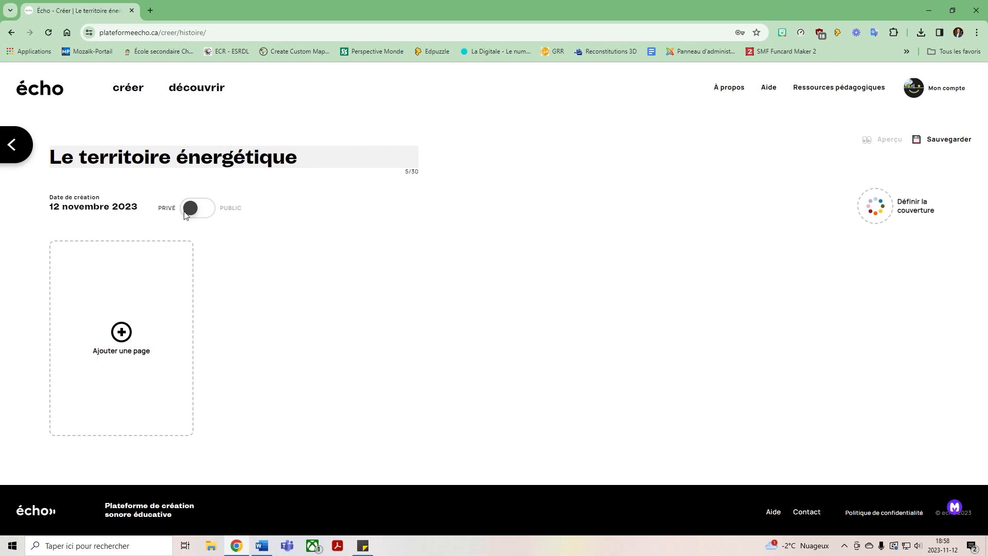
Step: Add a page to the story with the text "Mise en contexte - Le territoire énergétique du Québec"
left_click(124, 338)
type("Mise en contexte - Le ter")
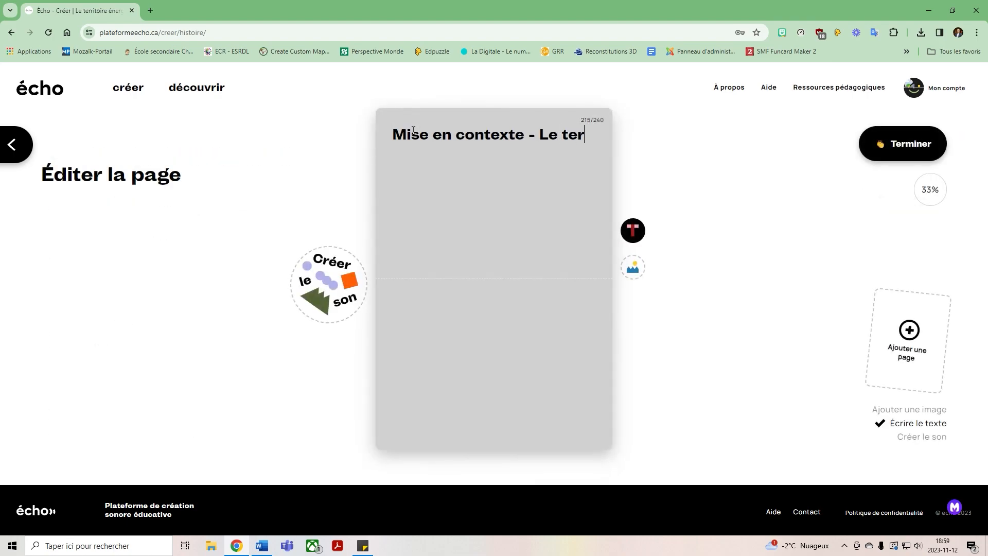
type("ritoire énergétique du Québec")
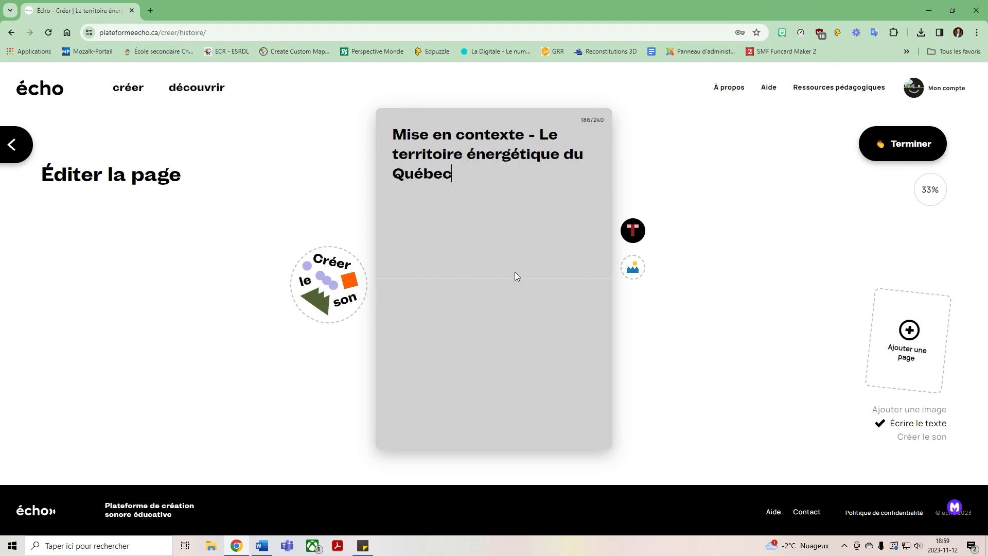
Step: Add the built-in illustration of dark green circles to the page
left_click(633, 267)
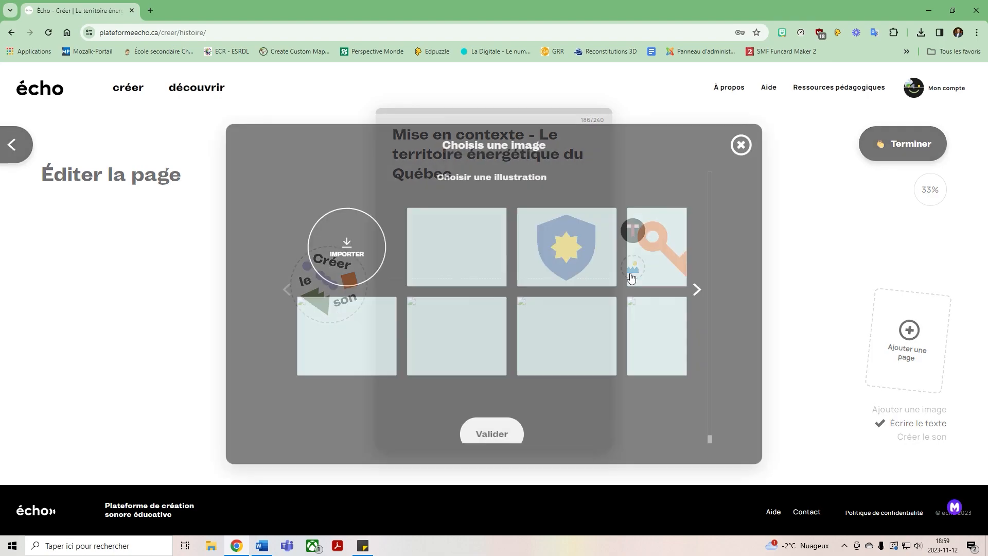
left_click(691, 294)
left_click(691, 294)
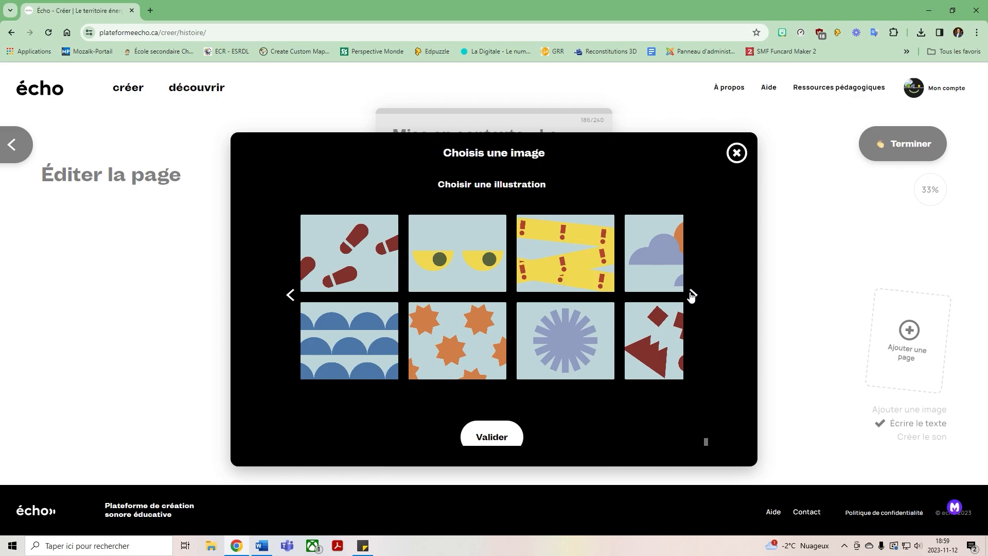
left_click(691, 294)
left_click(494, 435)
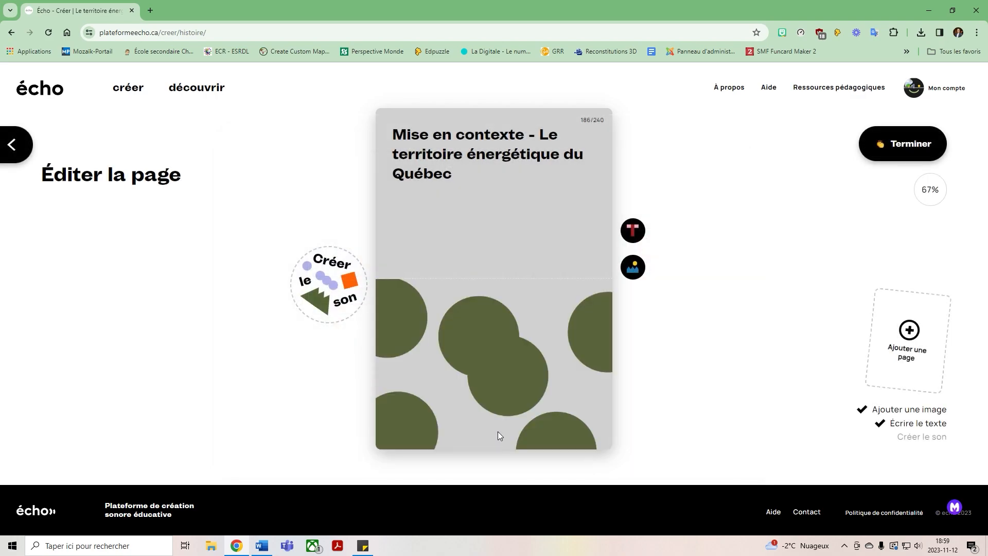
Step: Open the page's sound editor and rename the first track "Enregistrement de la voie"
left_click(335, 286)
left_click(331, 268)
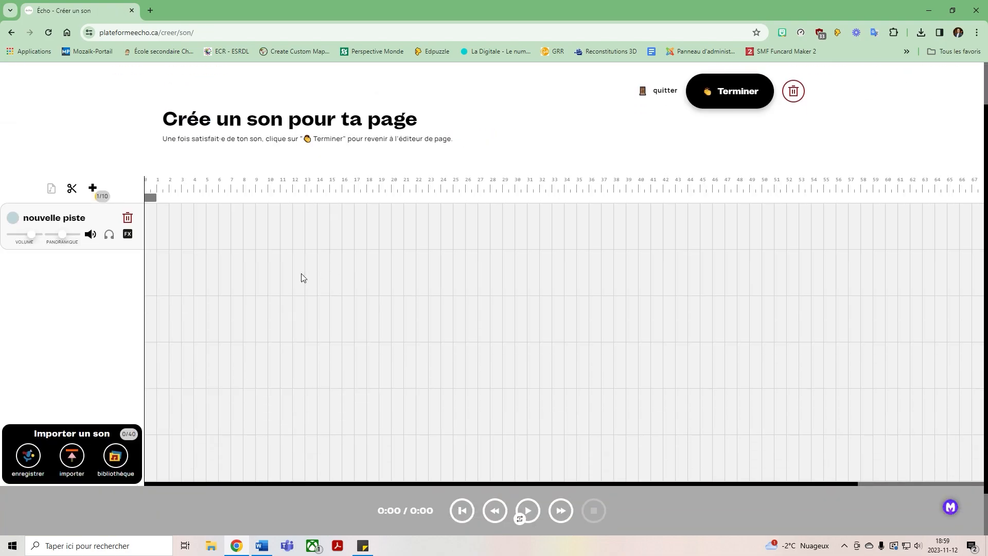
triple_click(32, 217)
type("Enregistrement de la voie")
left_click(58, 283)
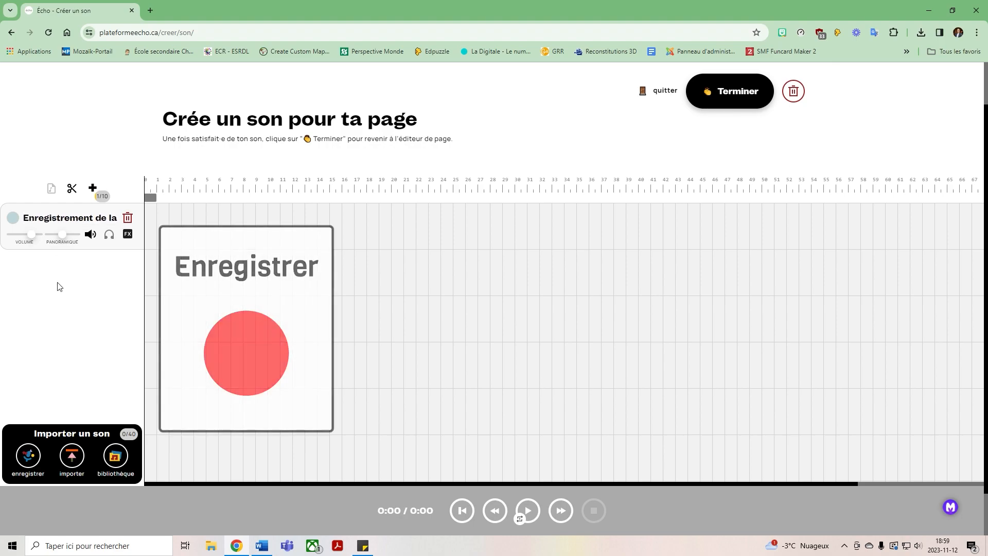
Step: Record a voice clip about 10 seconds long on the voice track
left_click(29, 456)
left_click(484, 385)
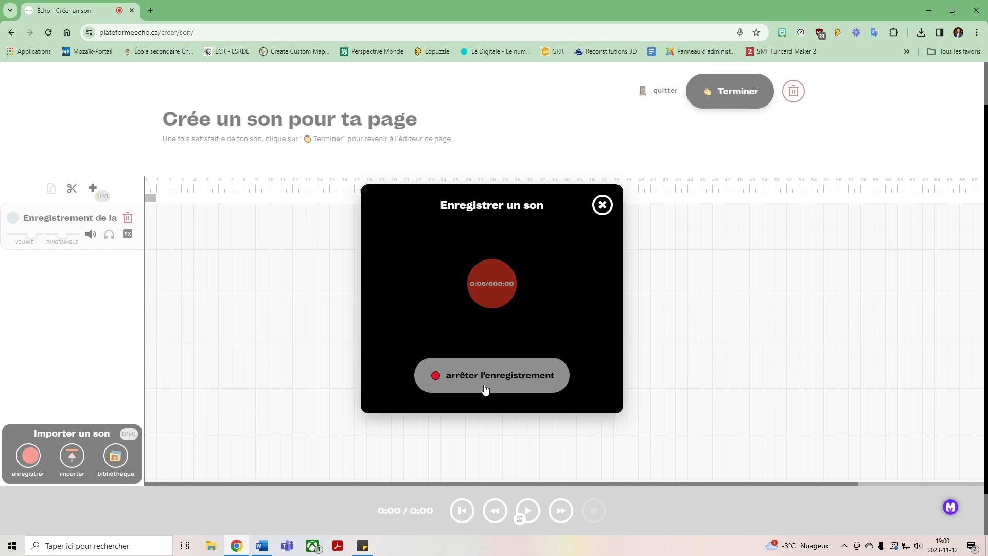
left_click(484, 390)
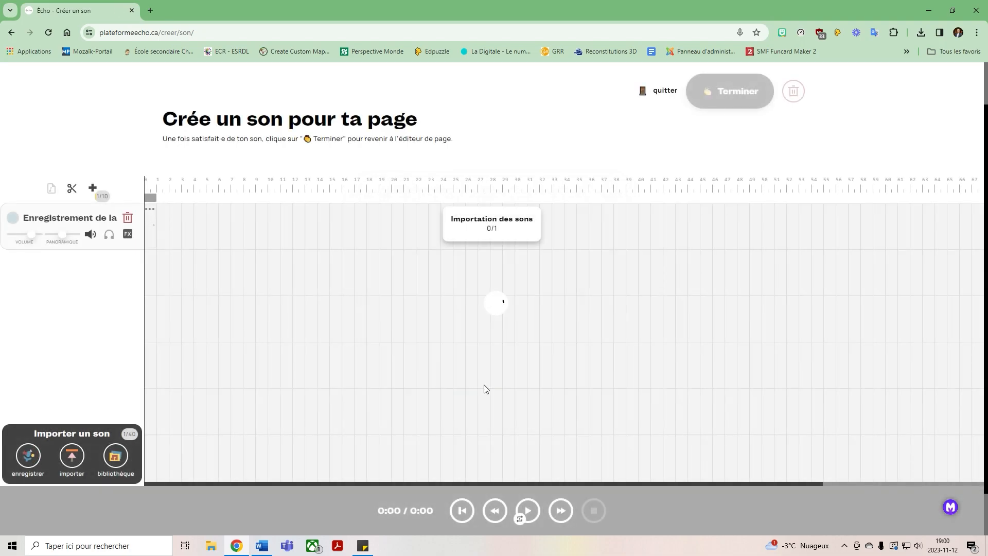
Step: Split the voice clip at about 4.5 seconds and move its second part to start at about 11.5 seconds
left_click(73, 188)
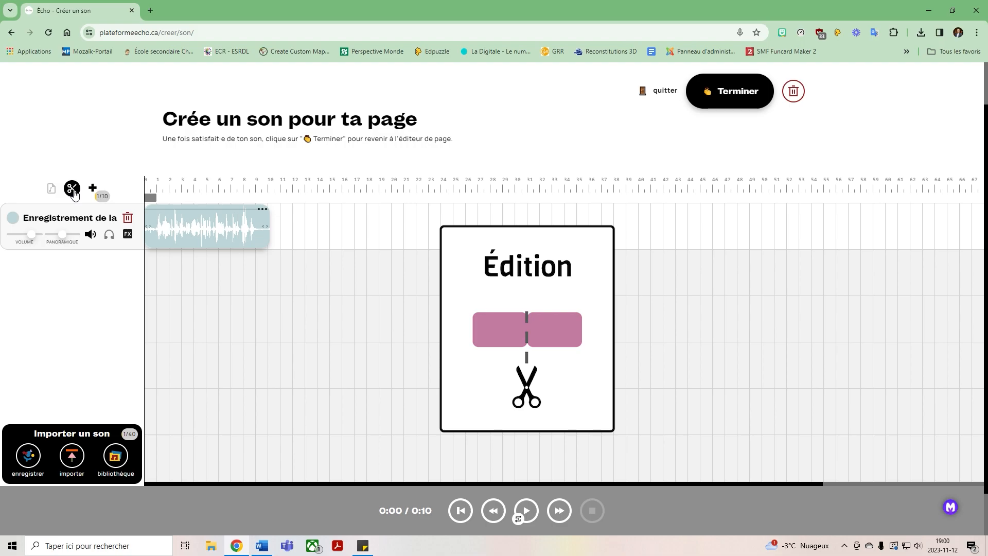
left_click(204, 227)
left_click_drag(222, 229, 309, 225)
Step: Check the second voice segment's fade and gain options, and move it back directly against the first segment
left_click(350, 210)
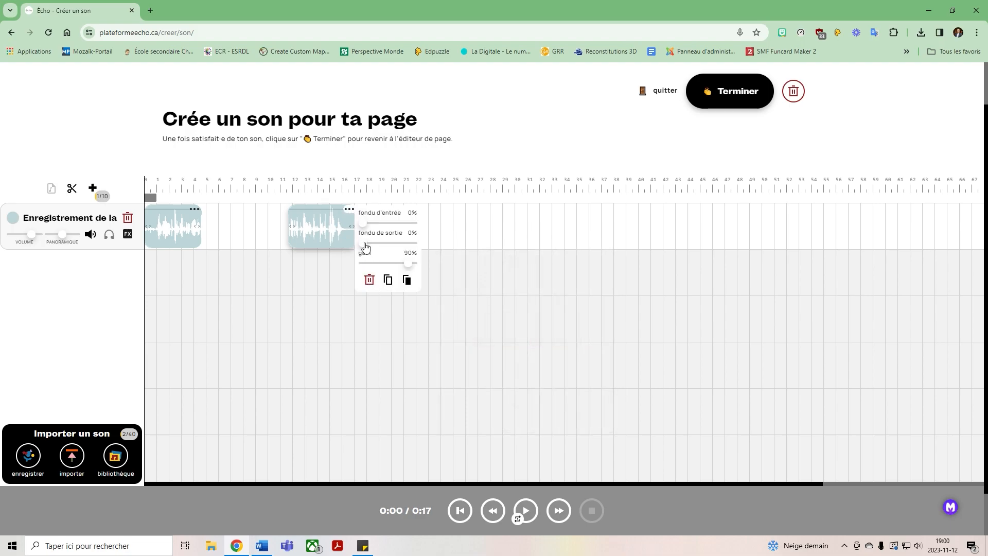
left_click(349, 211)
left_click_drag(347, 223, 259, 225)
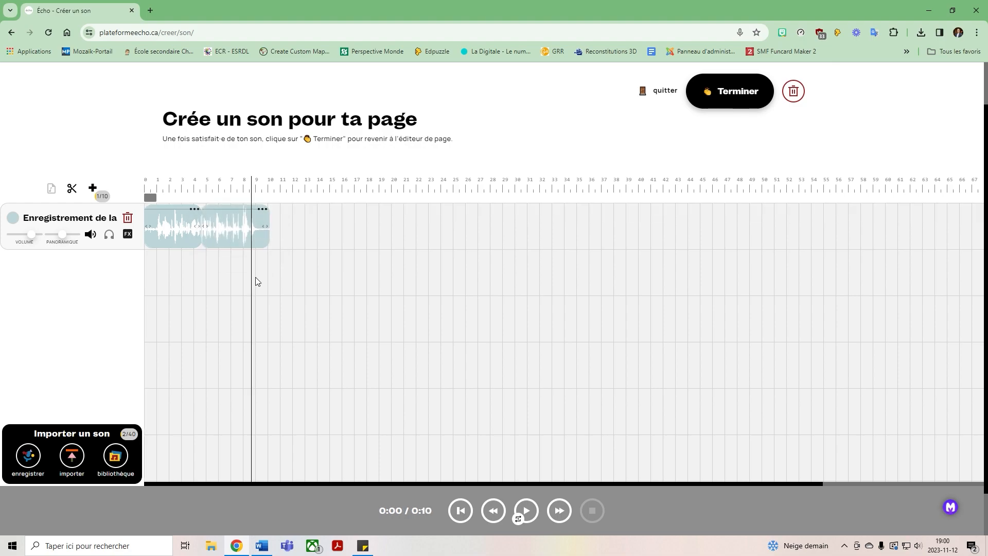
Step: Add a second track and name it "Musique d'introduction"
left_click(93, 188)
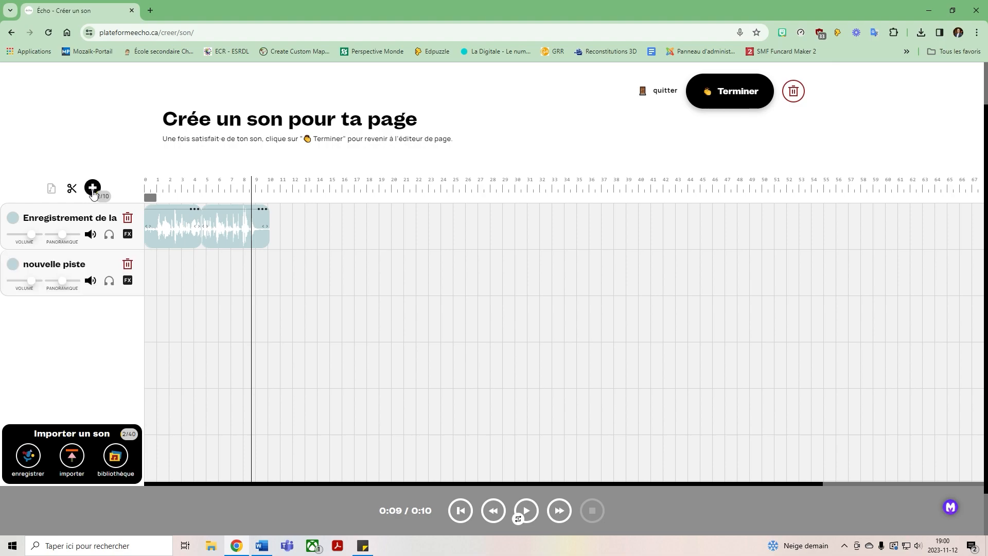
triple_click(56, 266)
type("Musiq")
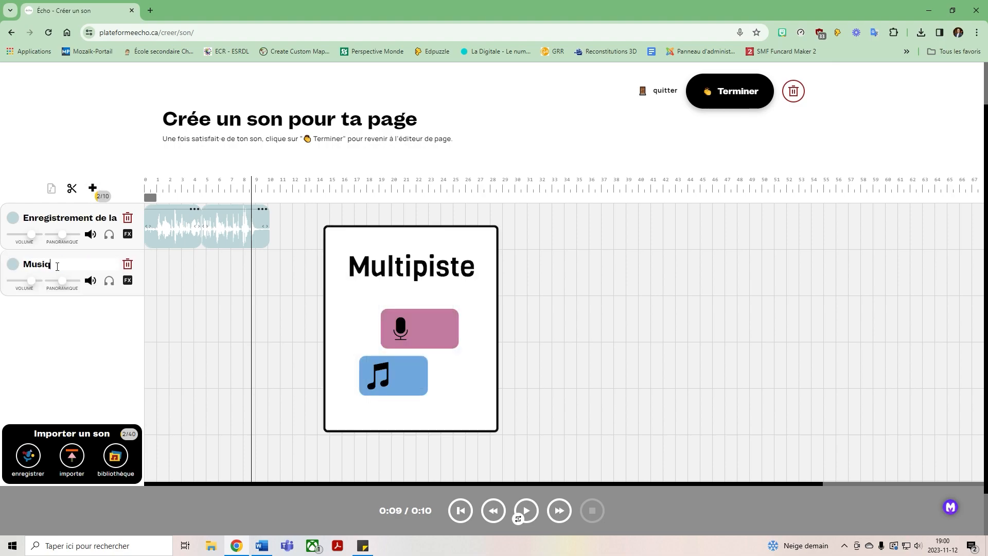
type("ue d'introduction")
left_click(64, 329)
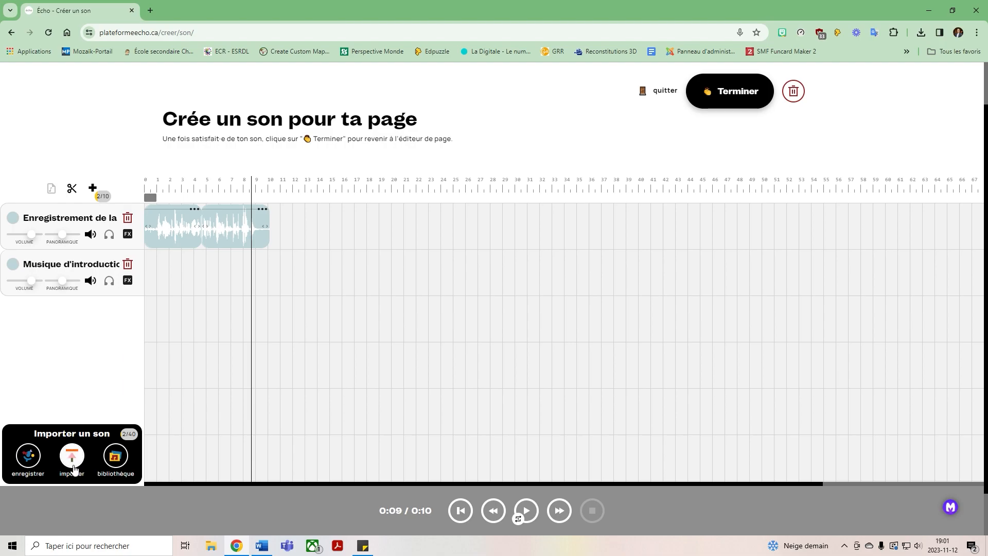
Step: Browse the Musique category of the sound library without adding a sound
left_click(114, 461)
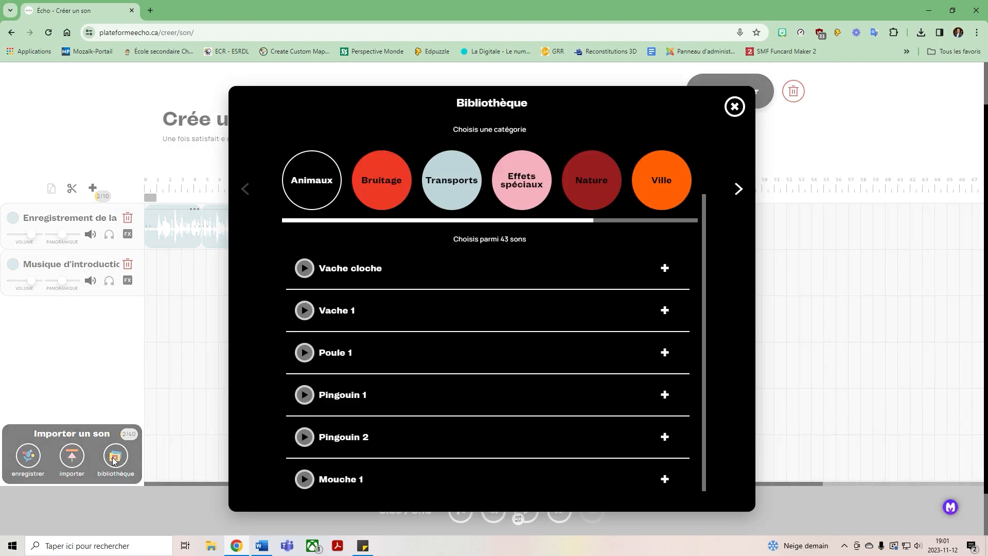
left_click_drag(474, 222, 575, 221)
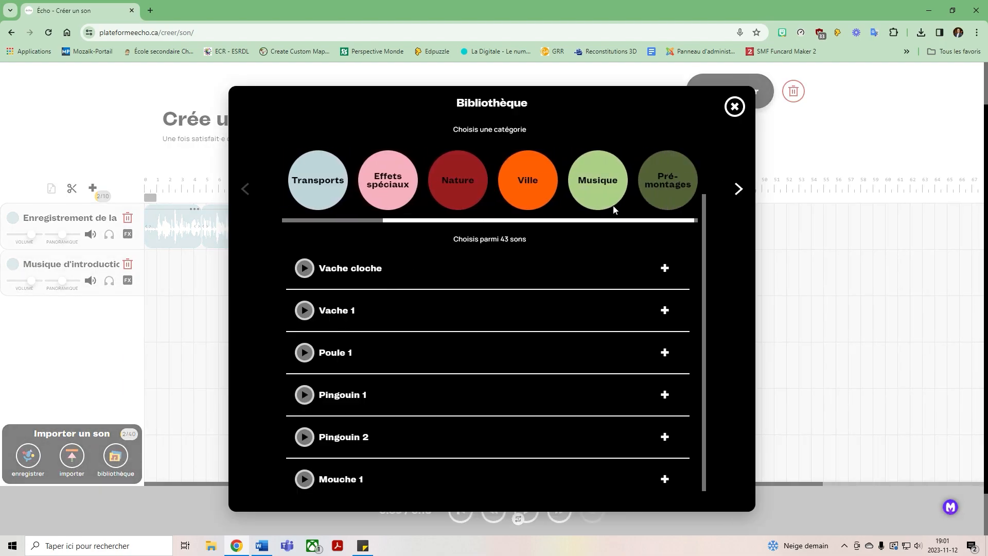
left_click(595, 183)
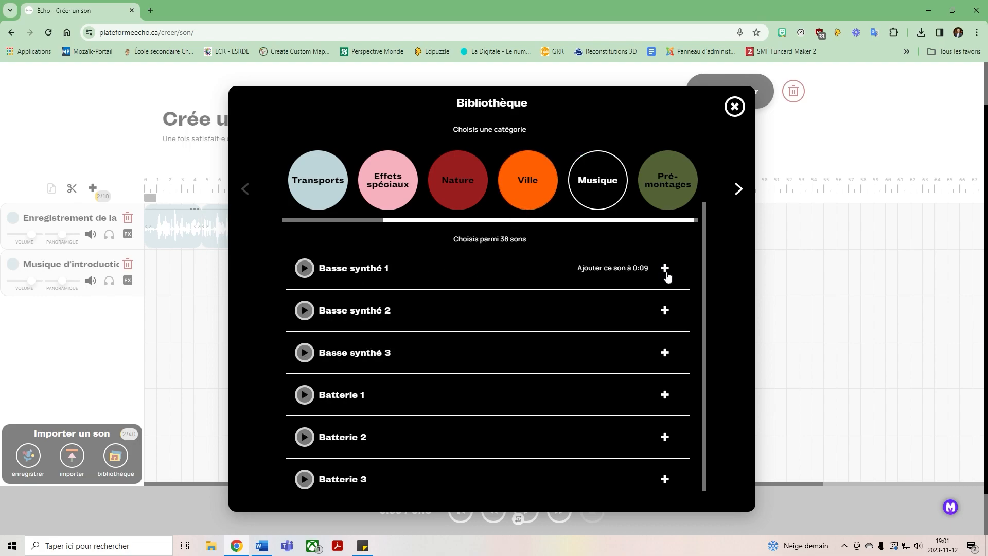
left_click(734, 106)
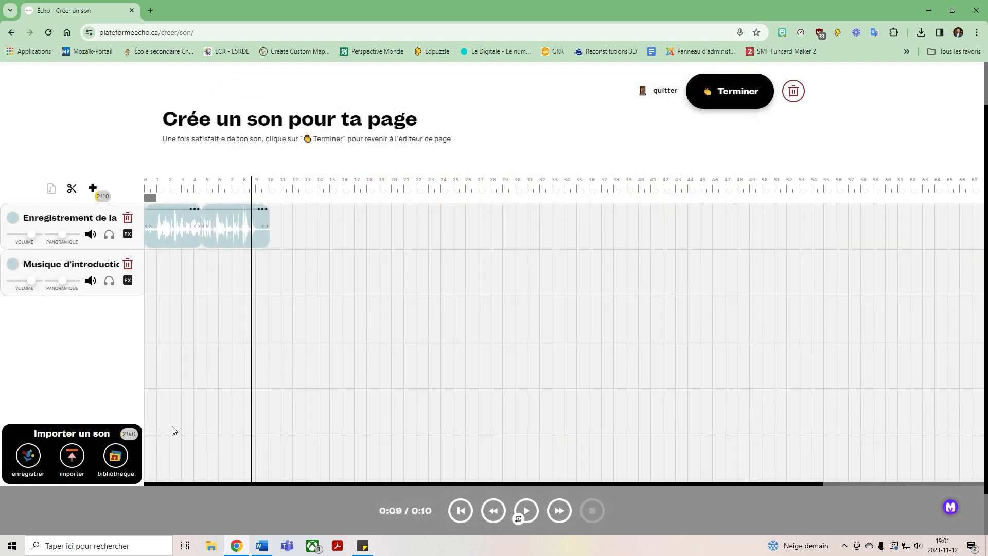
Step: Import the audio file sunshine-whistle-175139 onto the music track and move its clip to the start of the timeline
left_click(72, 456)
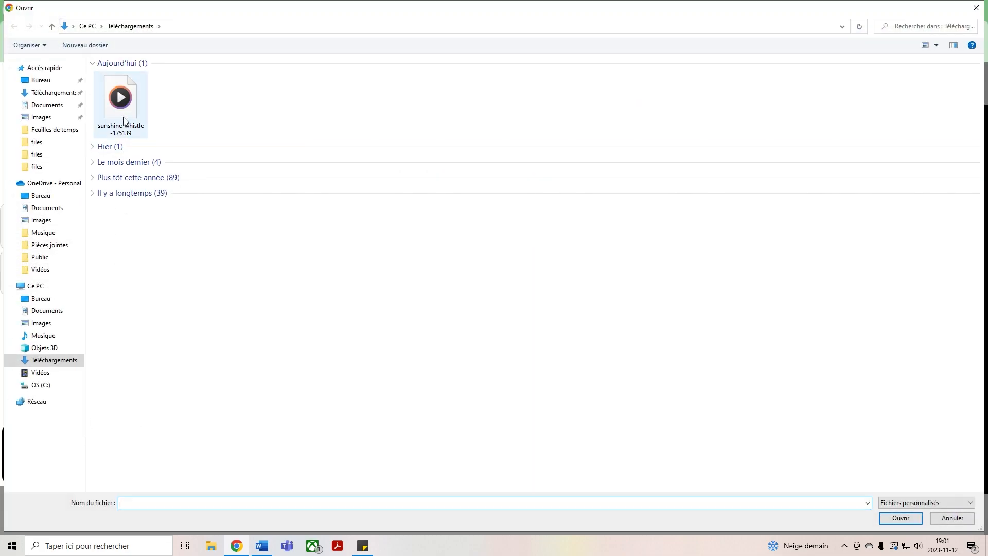
double_click(124, 107)
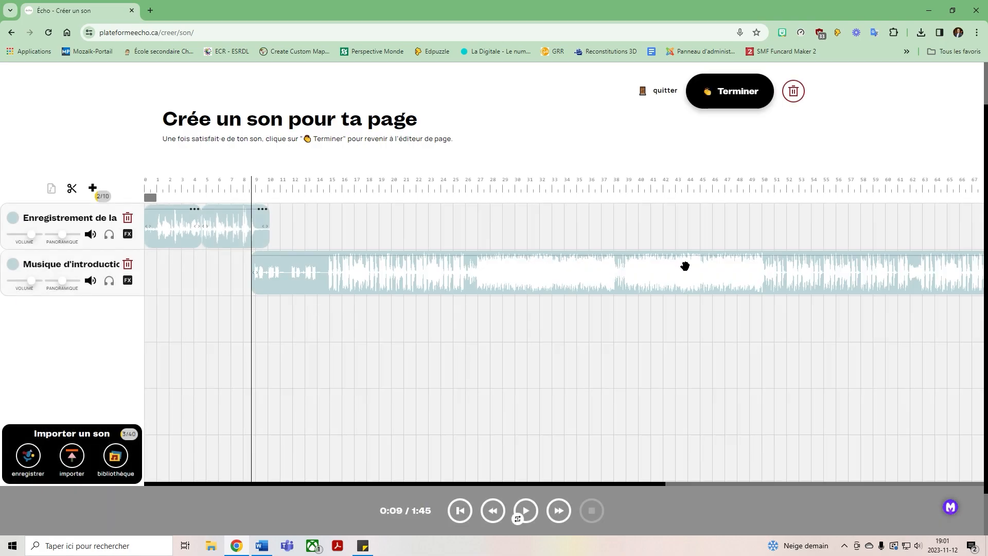
left_click_drag(735, 271, 622, 270)
Step: Split the music clip at about 10 s and shift its second part later on the track to open a gap
left_click(72, 189)
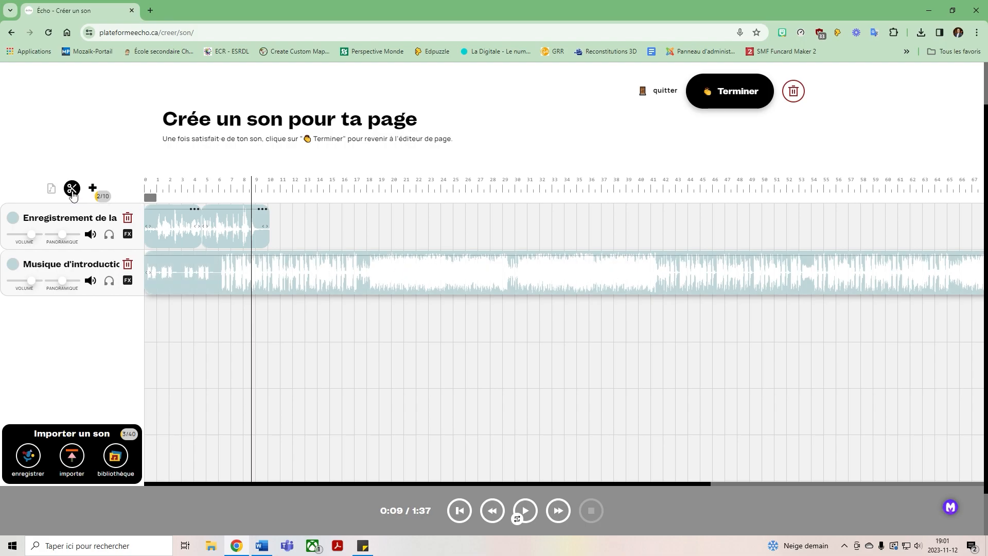
left_click(266, 267)
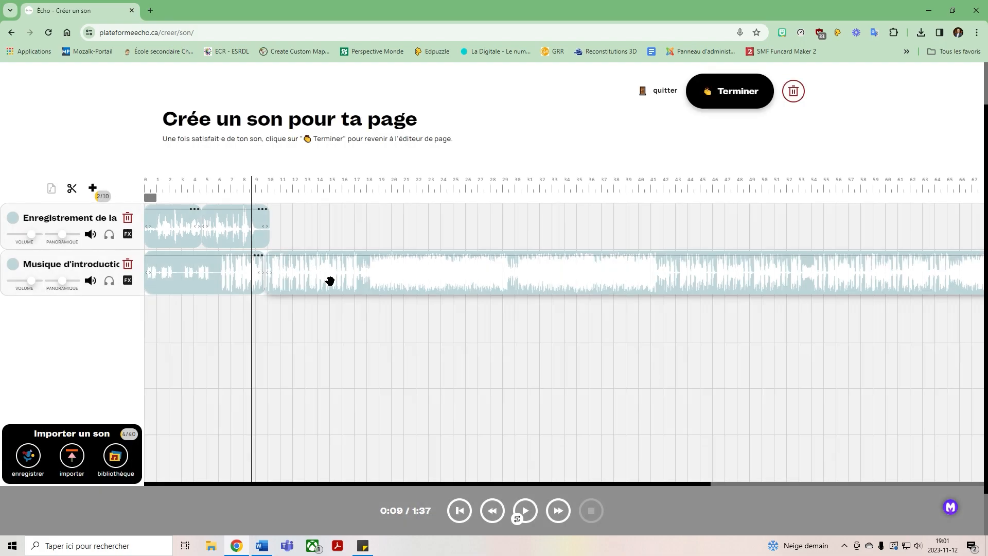
left_click_drag(323, 279, 441, 278)
Step: Move both voice segments into the music gap from about 9 s, and bring the second music part back to about 19 s
left_click_drag(241, 228, 369, 228)
left_click_drag(200, 227, 293, 225)
left_click(371, 230)
left_click(303, 225)
left_click_drag(365, 231, 352, 231)
left_click_drag(427, 282, 424, 282)
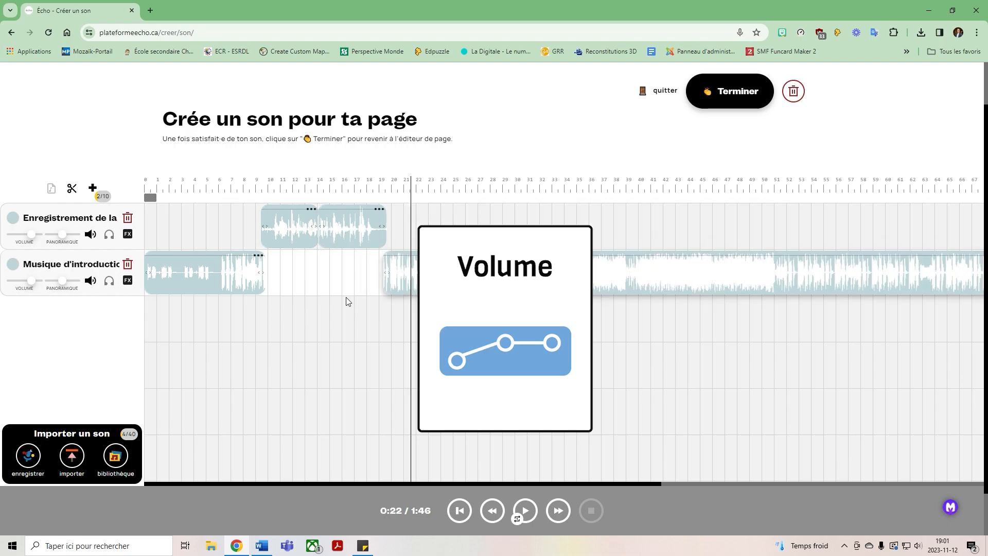
Step: Set the first music clip's fade-in to 26%, fade-out to 15% and gain to 64%
left_click(257, 255)
mouse_move(270, 270)
left_mouse_down()
mouse_move(287, 271)
mouse_move(278, 289)
mouse_move(305, 314)
left_mouse_up()
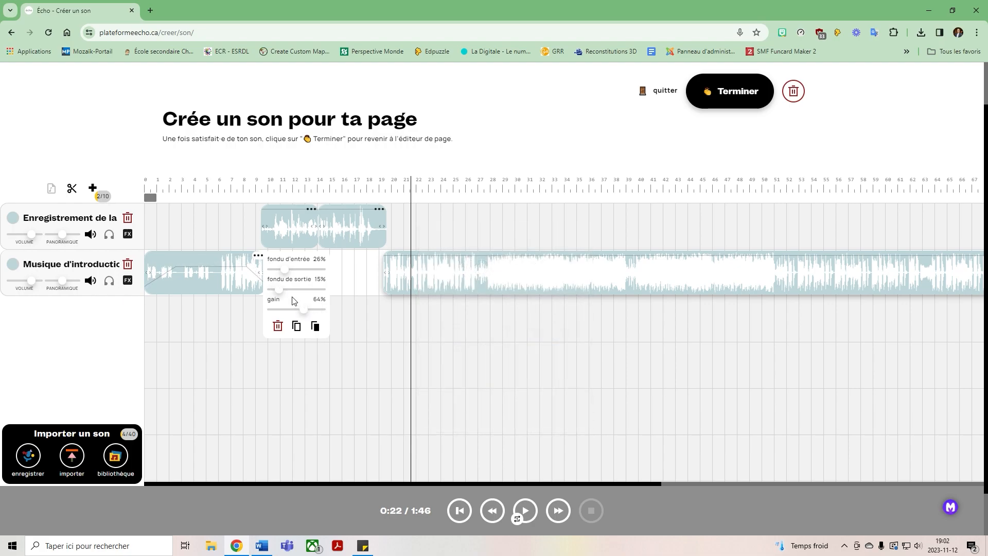
left_click(339, 336)
left_click(417, 285)
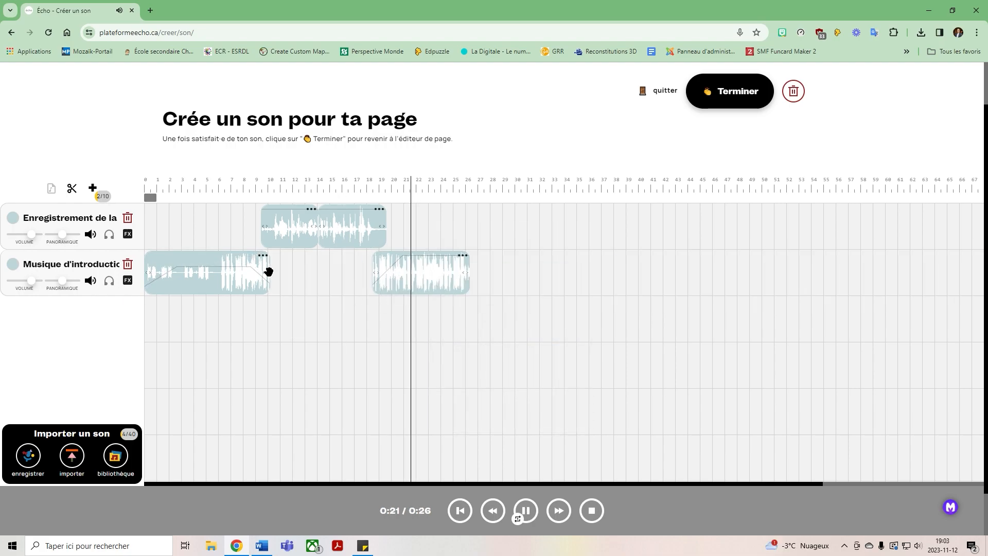
Step: Extend the end of the first music clip to about 11 s and set its fade-out to 28%
left_click_drag(269, 272, 282, 271)
left_click(278, 256)
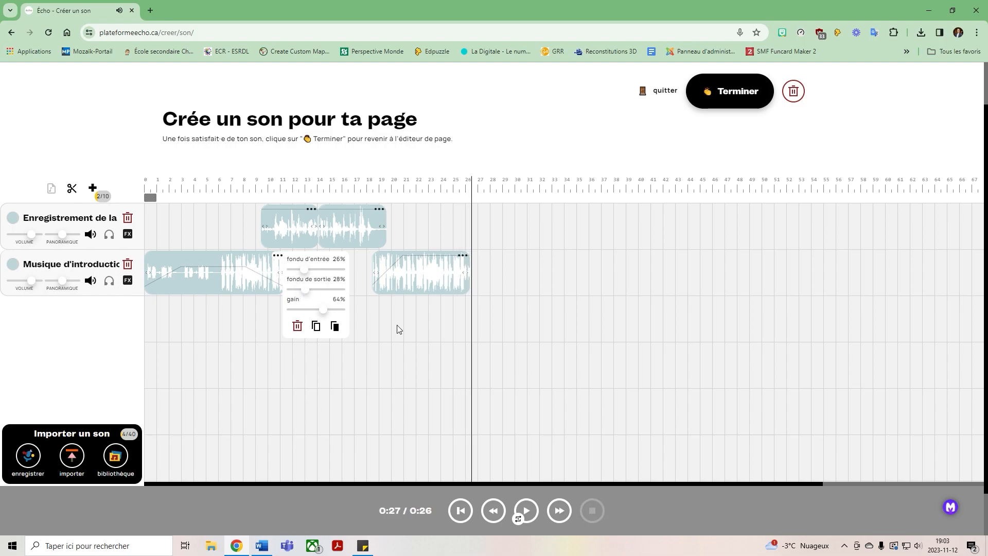
left_click(411, 283)
Step: Extend the start of the second music clip back to about 17 s and lengthen its fade-in
left_click_drag(374, 277, 362, 285)
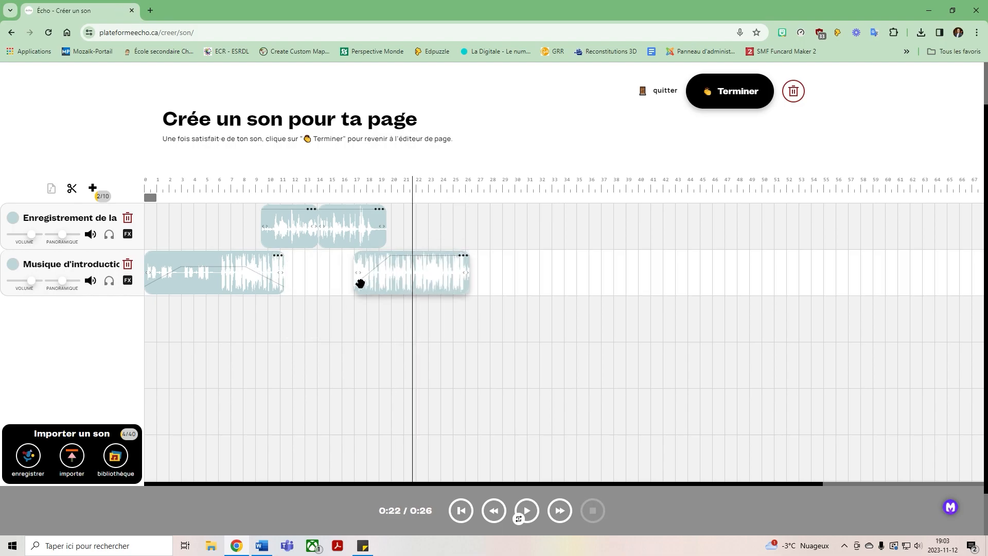
left_click(462, 256)
left_click_drag(492, 270, 506, 272)
left_click(410, 323)
Step: Play the soundtrack to check the transitions between music and voice, and stop playback
left_click(166, 340)
left_click(527, 513)
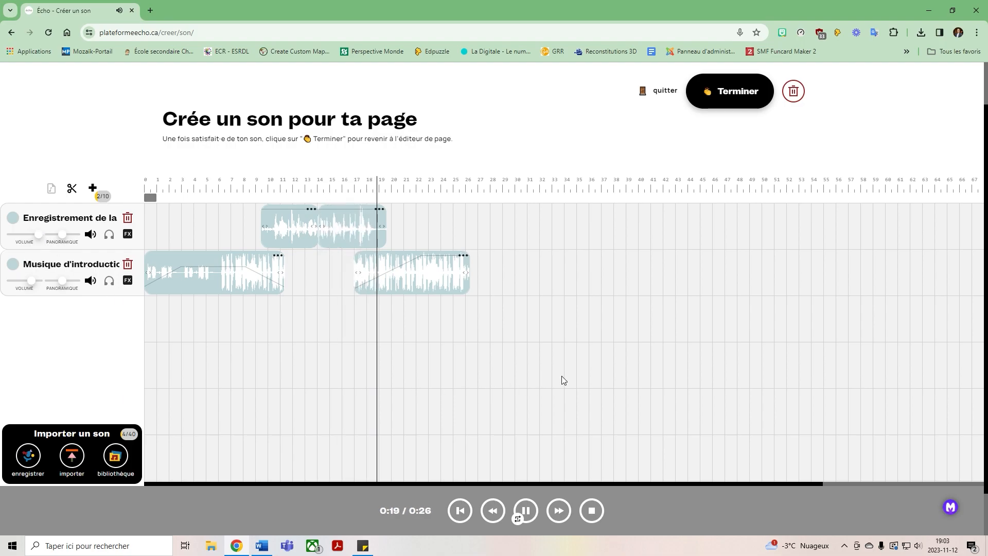
left_click(589, 512)
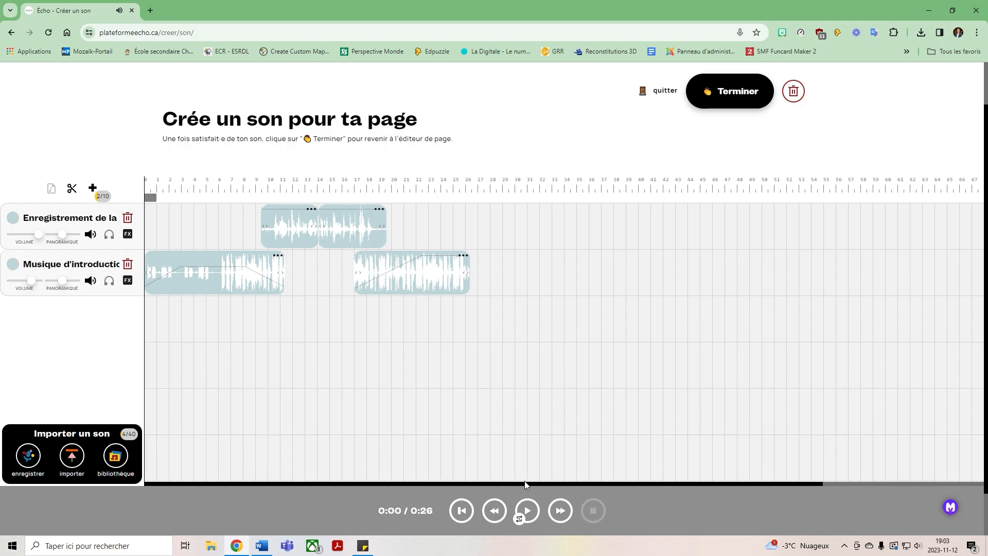
Step: Finish the page's sound, return to the story overview and save the story
left_click(725, 91)
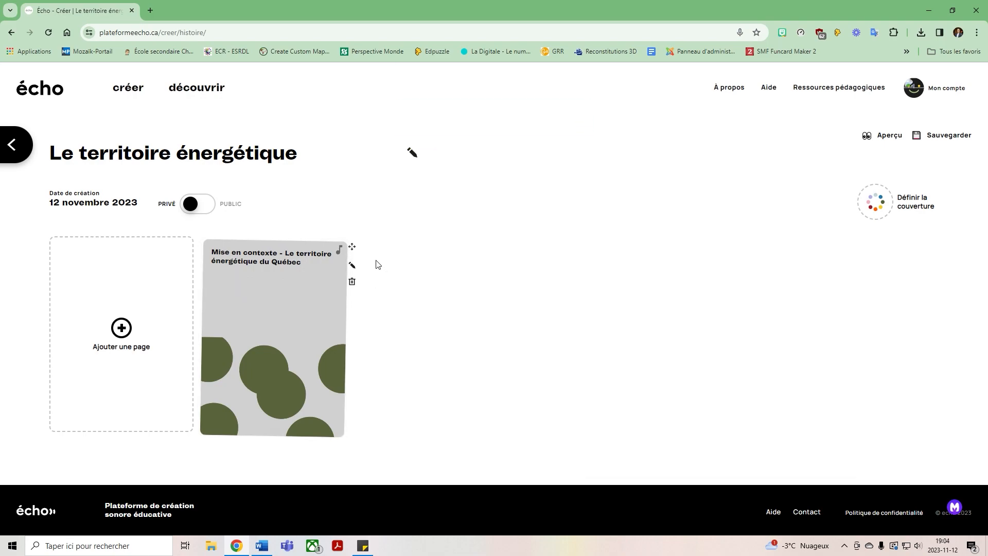
left_click(916, 137)
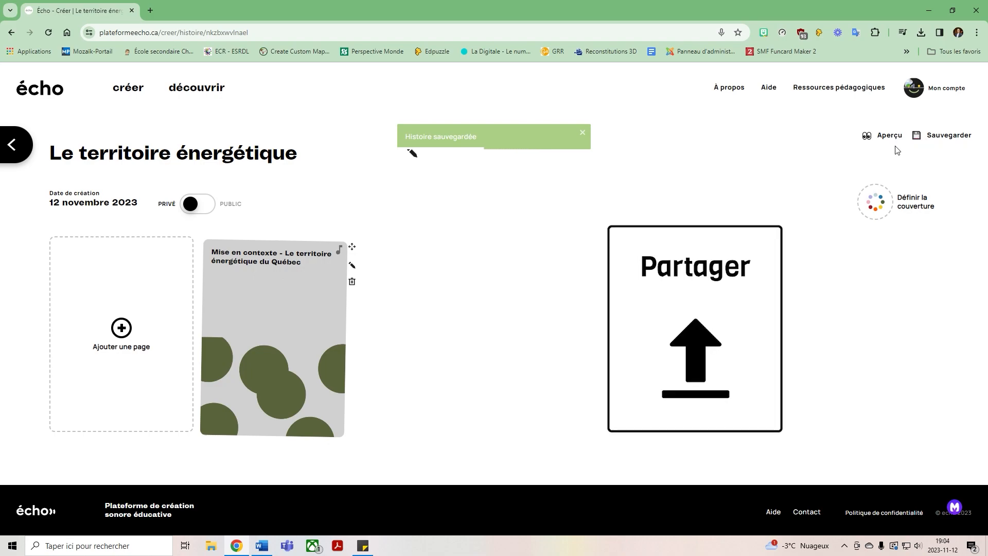
Step: Go to the account profile and open the story "Le territoire énergétique" from the solo projects
left_click(945, 90)
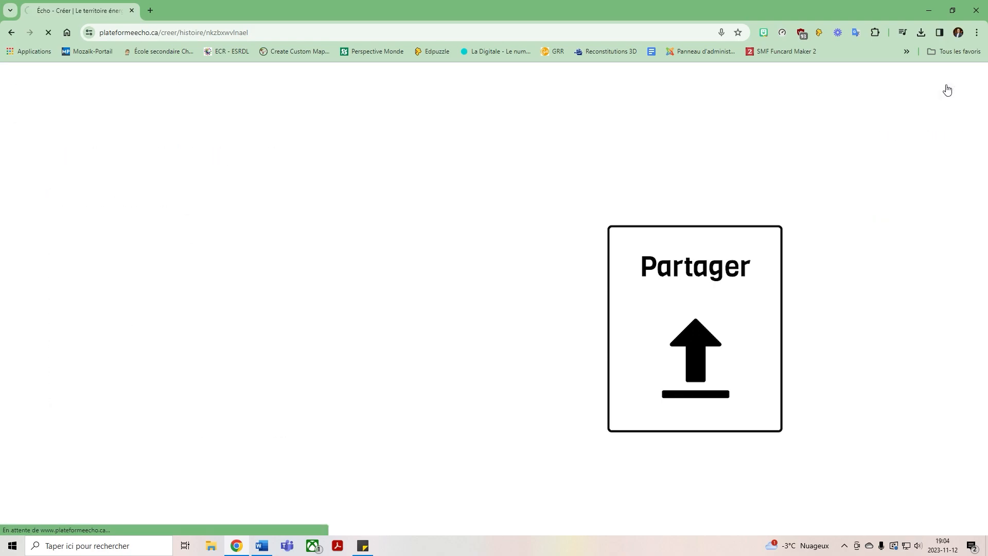
scroll(795, 165, "down", 9)
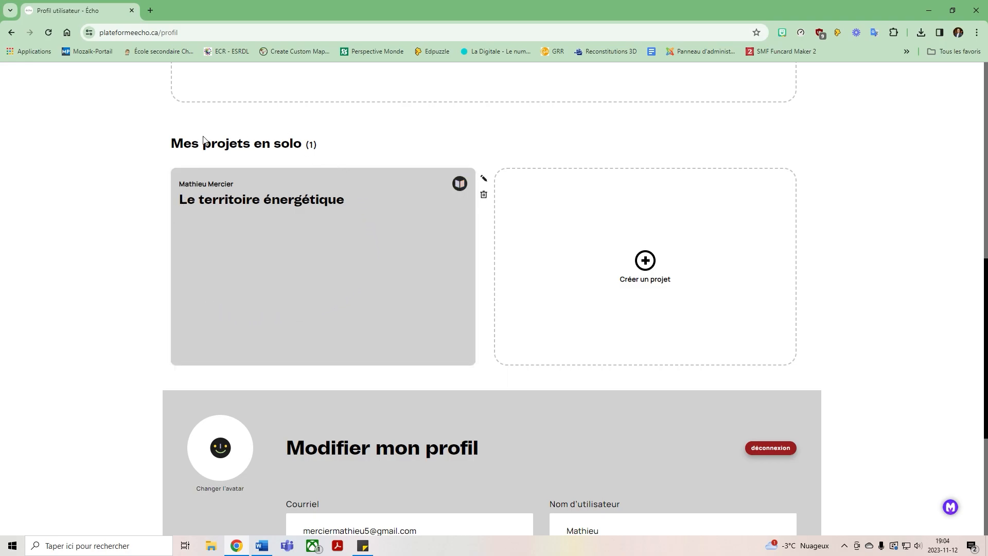
left_click(459, 184)
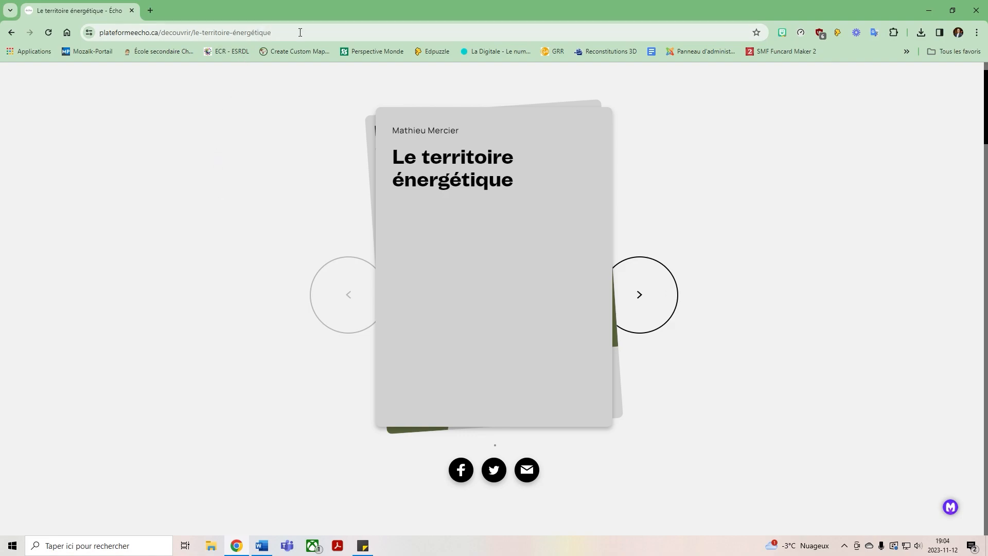
Step: Share the story by e-mail, copy its link from the draft, close the draft and select the story page's web address
left_click(530, 471)
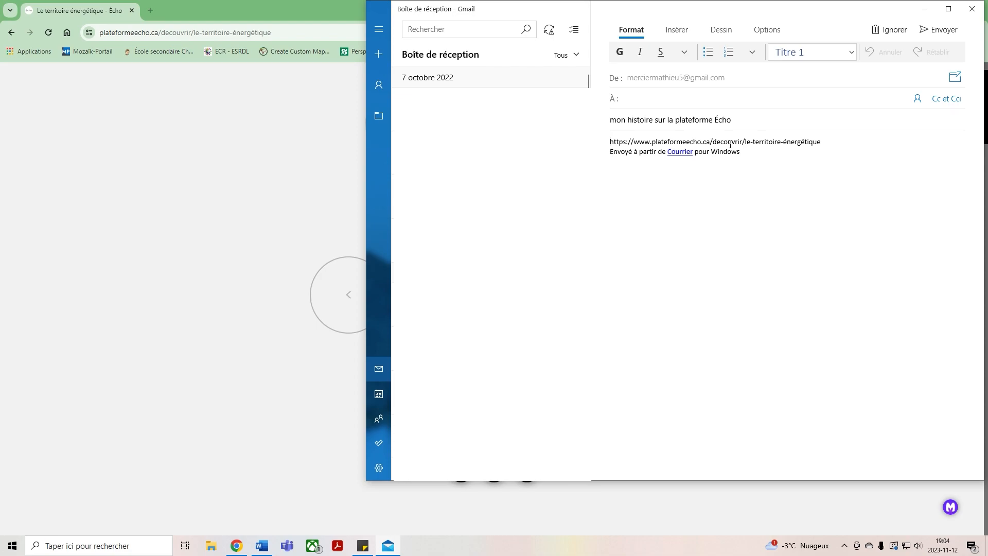
left_click_drag(821, 142, 601, 143)
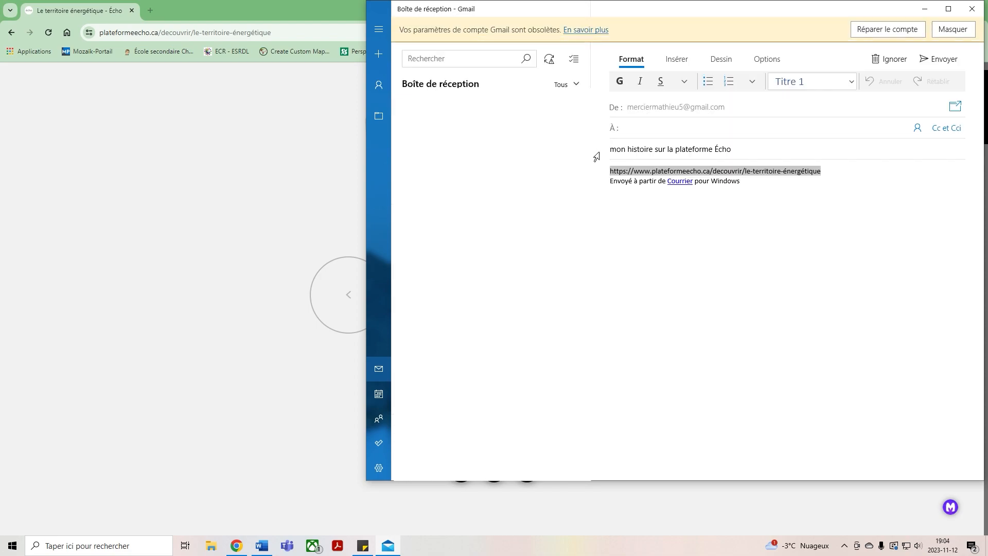
right_click(755, 173)
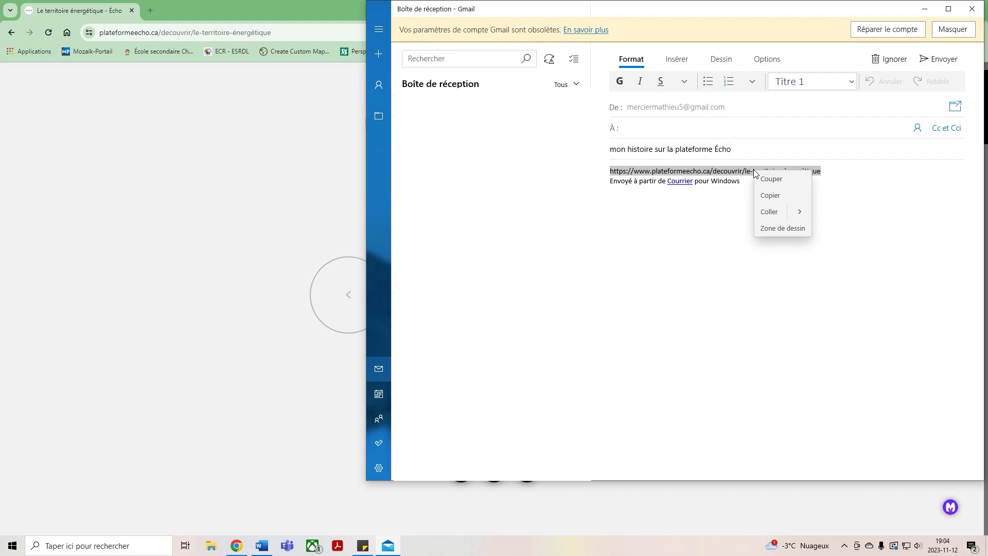
left_click(770, 194)
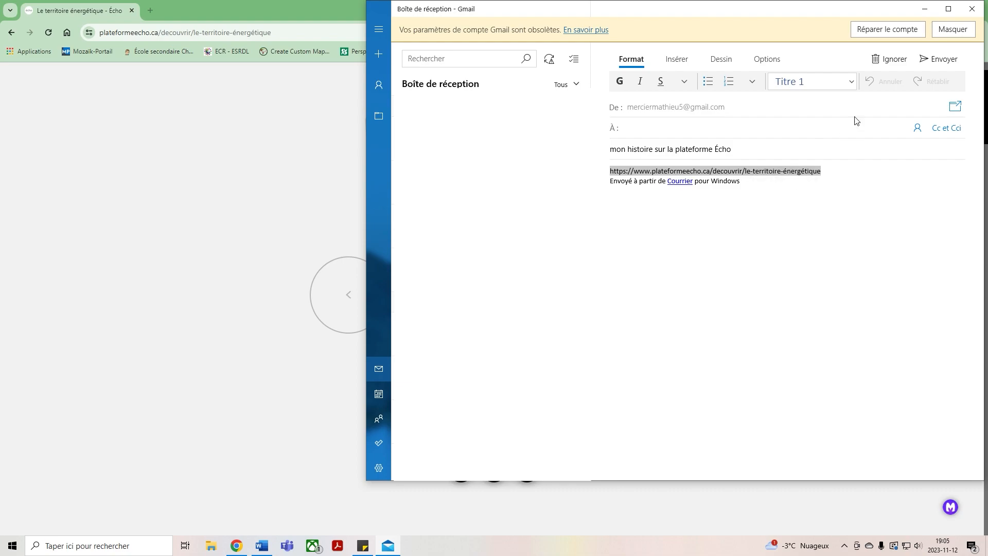
left_click(971, 10)
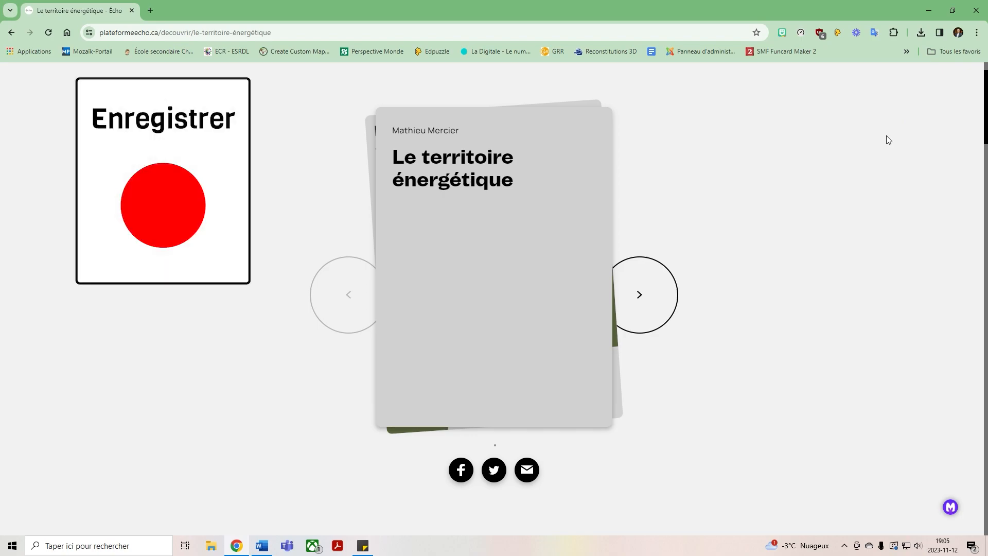
left_click(294, 33)
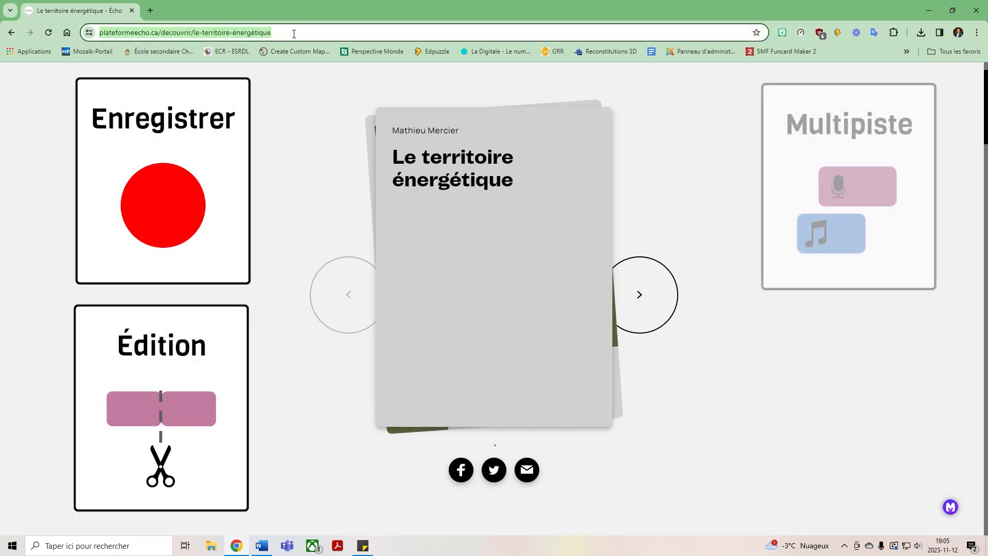